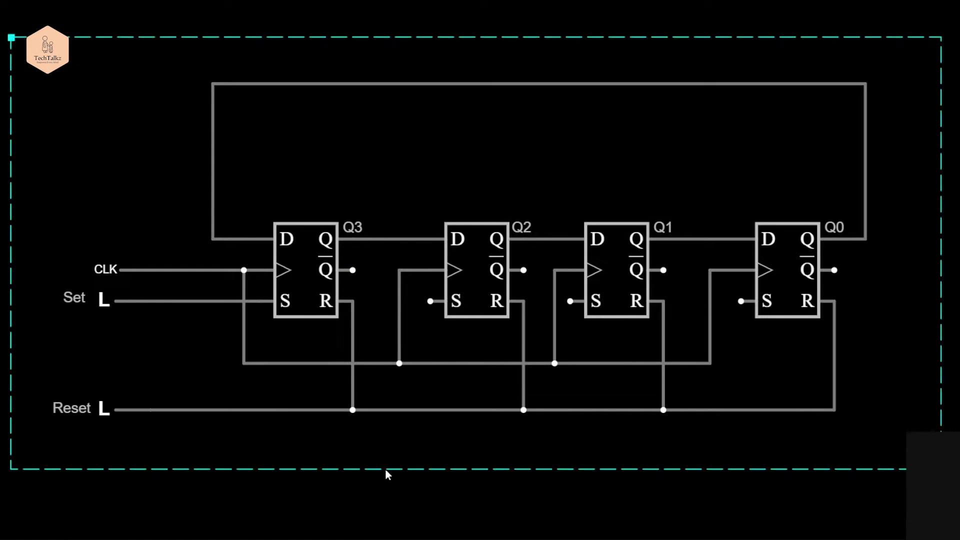
Step: Point out the Q0, Q1, Q2 and Q3 output labels, then clear the selection below the circuit
{"action": "left_click", "coordinate": [837, 228]}
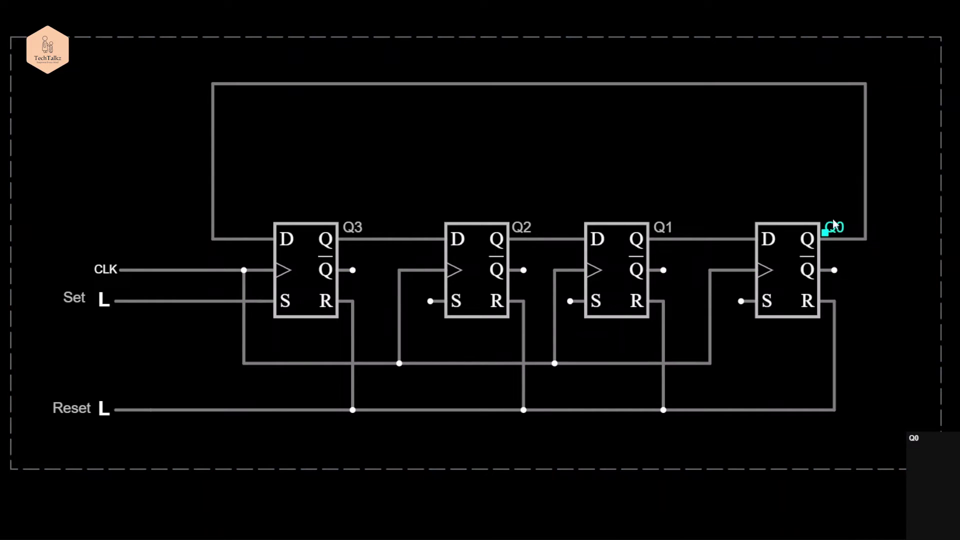
{"action": "left_click", "coordinate": [731, 180]}
{"action": "left_click", "coordinate": [667, 225]}
{"action": "left_click", "coordinate": [646, 181]}
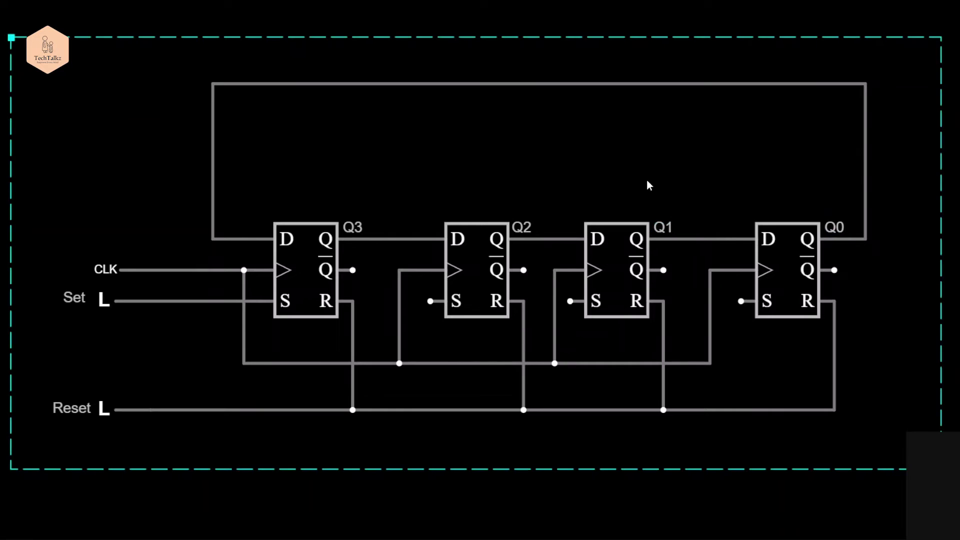
{"action": "left_click", "coordinate": [525, 225]}
{"action": "left_click", "coordinate": [354, 228]}
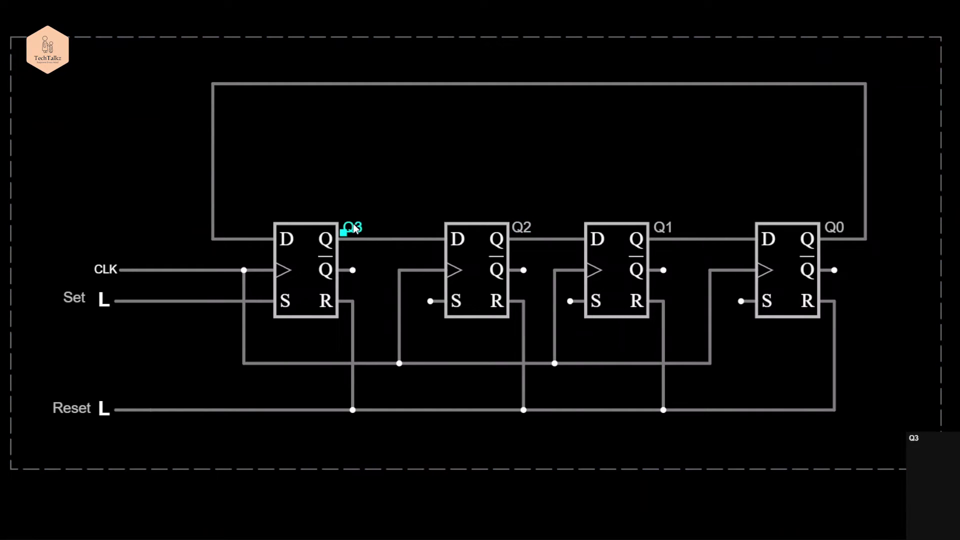
{"action": "left_click", "coordinate": [355, 209]}
{"action": "left_click", "coordinate": [354, 398]}
{"action": "left_click", "coordinate": [403, 406]}
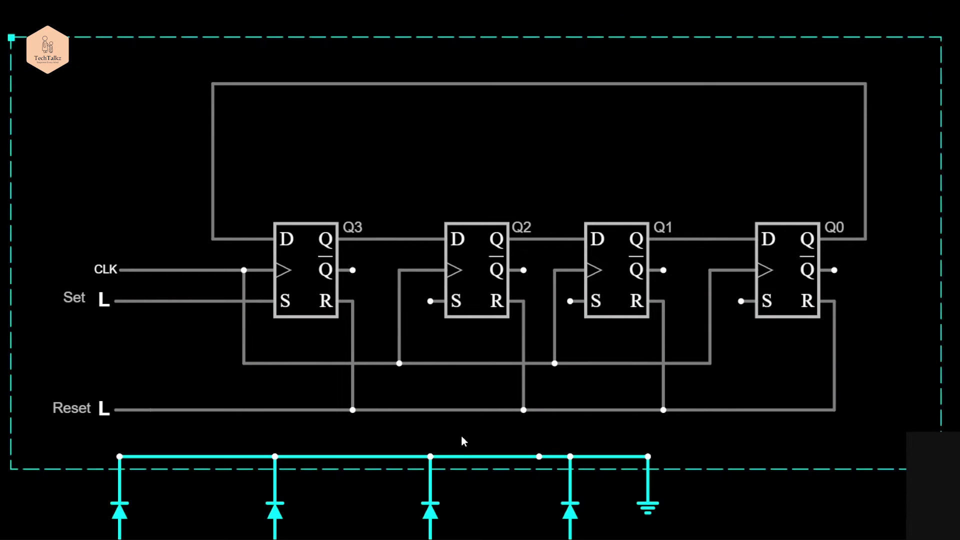
Step: Move the LED row up onto the Q3–Q0 output nodes, with ground on the right
{"action": "mouse_move", "coordinate": [431, 519]}
{"action": "left_mouse_down"}
{"action": "mouse_move", "coordinate": [510, 338]}
{"action": "mouse_move", "coordinate": [696, 192]}
{"action": "left_mouse_up"}
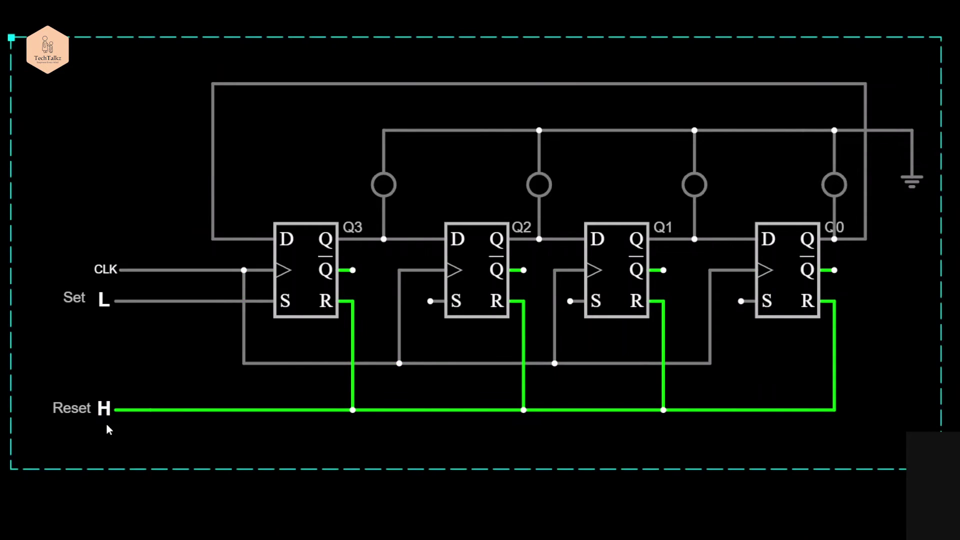
{"action": "left_click", "coordinate": [104, 409]}
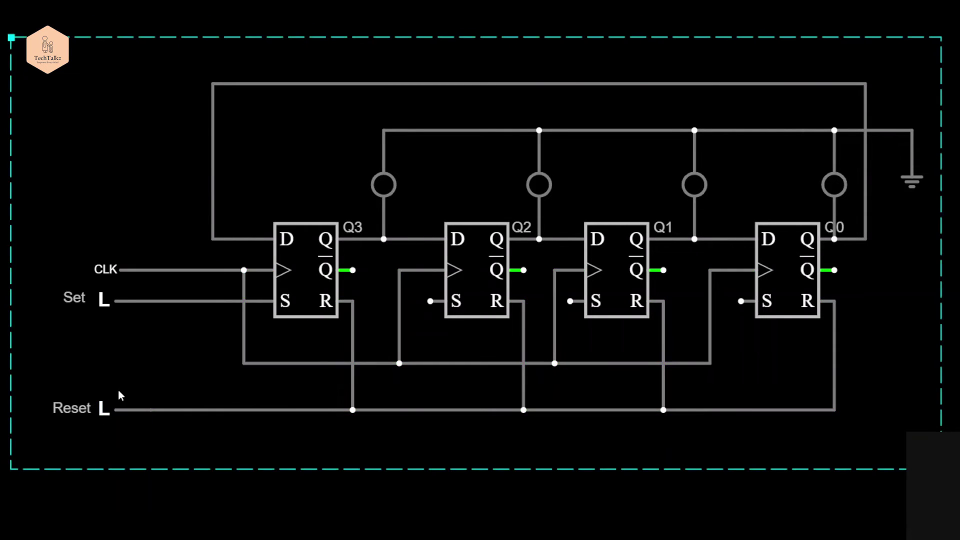
Step: Drive Reset high to clear the flip-flops, then pulse Set high and low to load Q3
{"action": "left_click", "coordinate": [105, 300]}
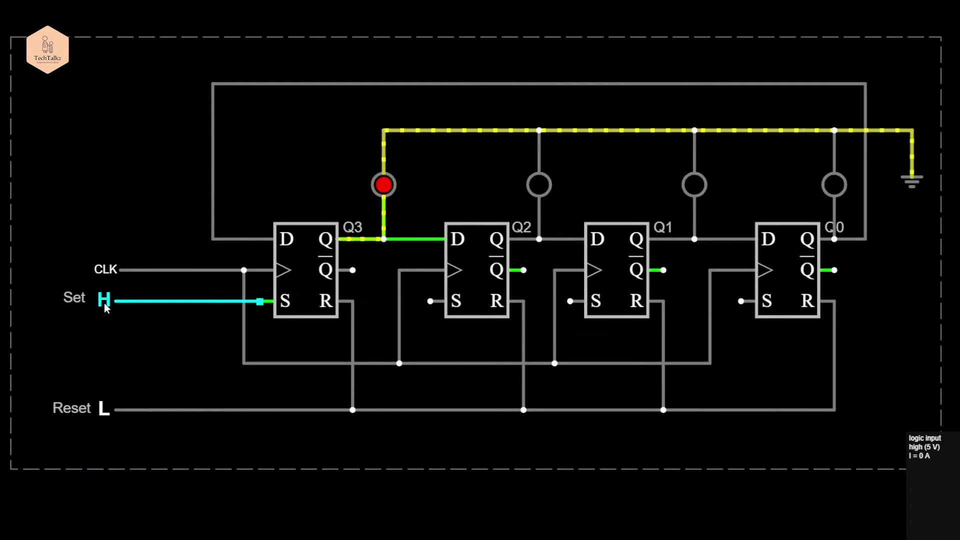
{"action": "left_click", "coordinate": [104, 301]}
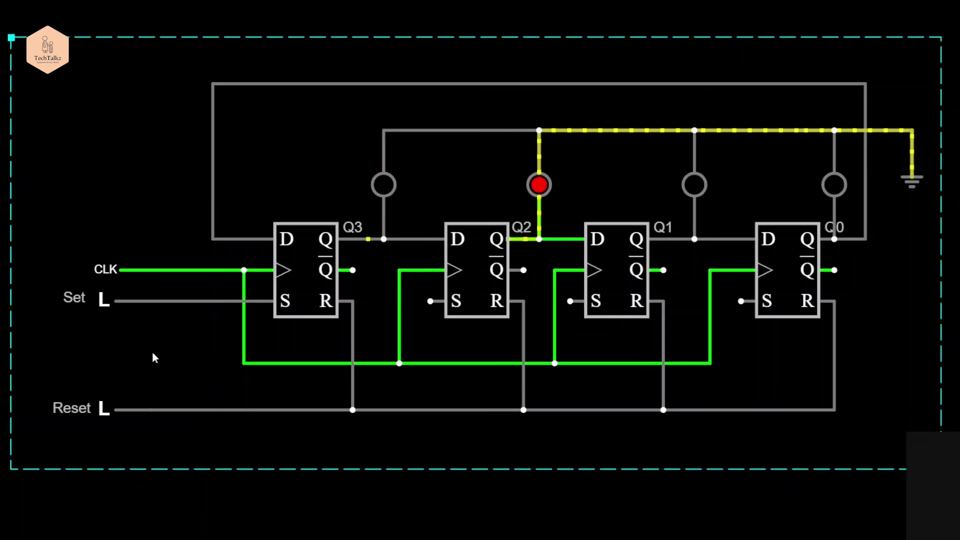